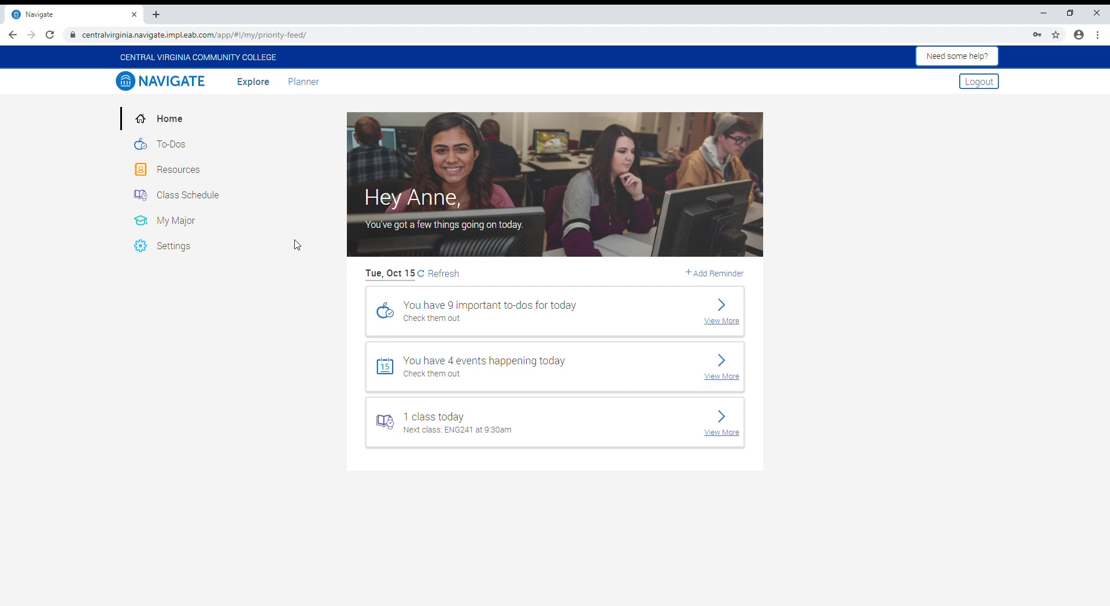
# Step: Open the Planner to review General Studies AA&S plan suggestions and the 2019 Fall term
pyautogui.click(308, 85)
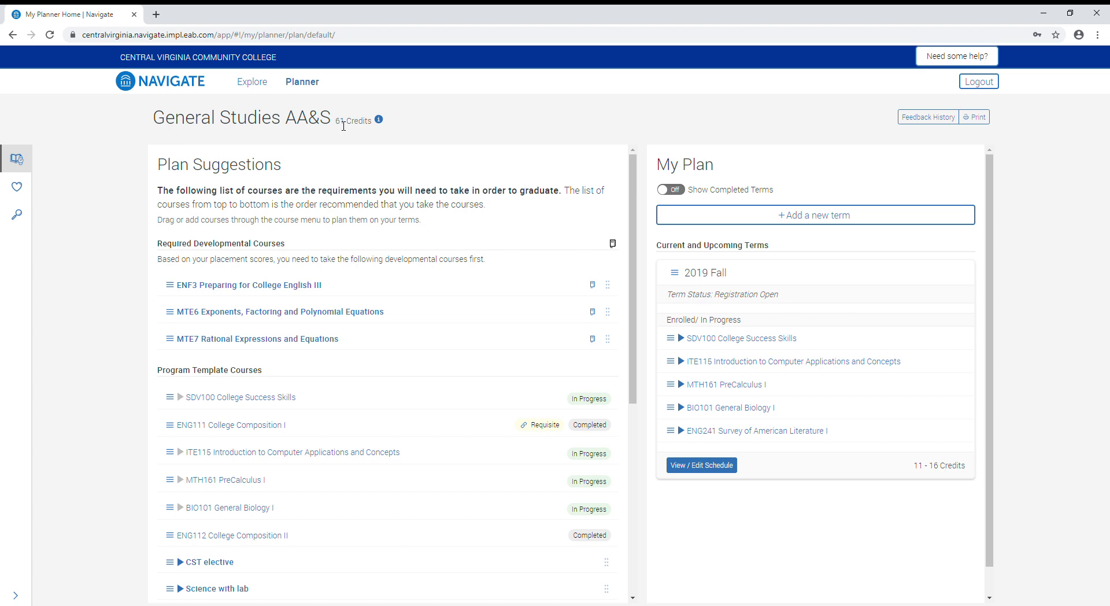
pyautogui.moveTo(379, 120)
pyautogui.moveTo(634, 168); pyautogui.dragTo(628, 286)
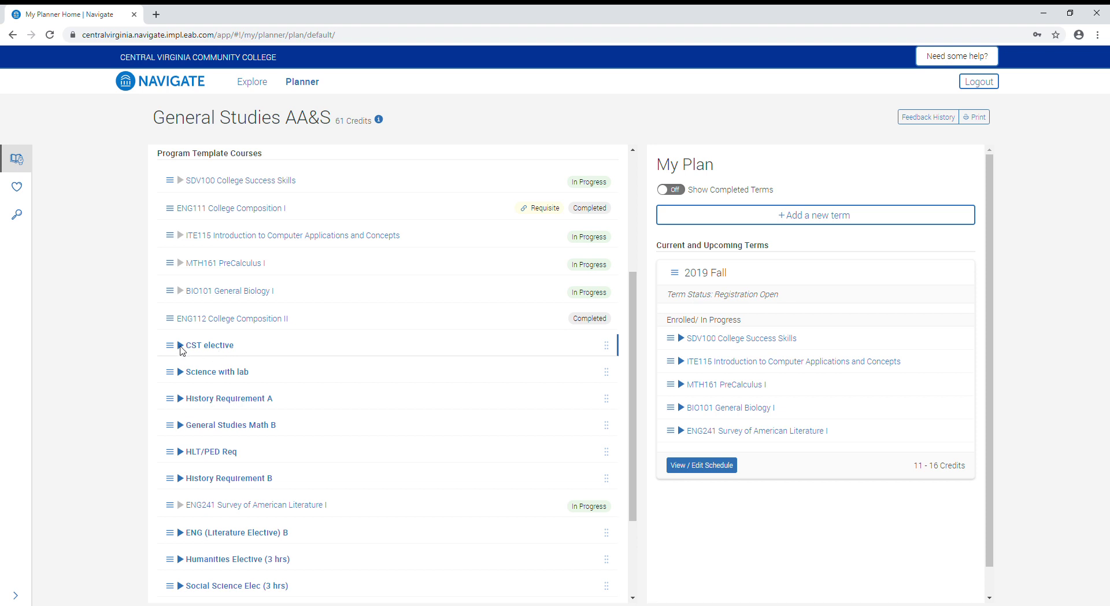
pyautogui.click(181, 347)
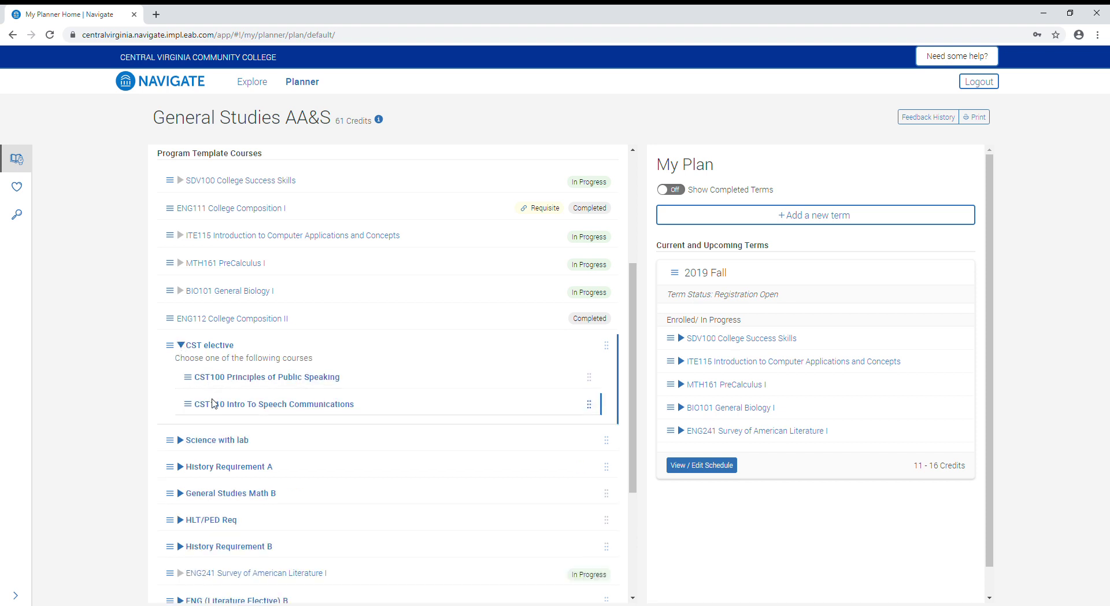
pyautogui.click(181, 346)
pyautogui.click(181, 373)
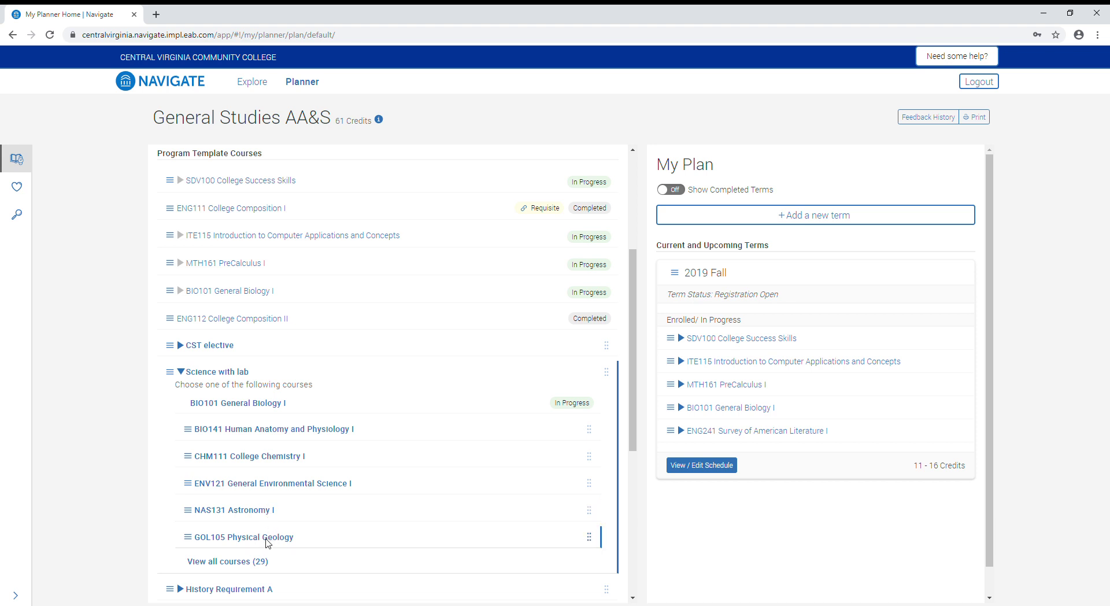
pyautogui.click(236, 567)
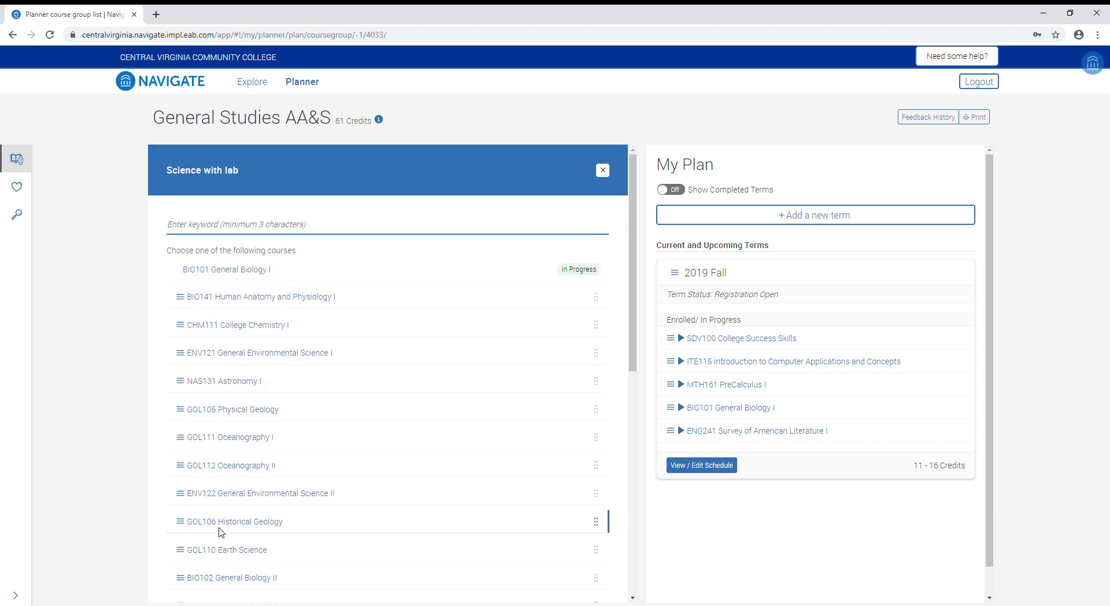
pyautogui.scroll(-8, 237, 514)
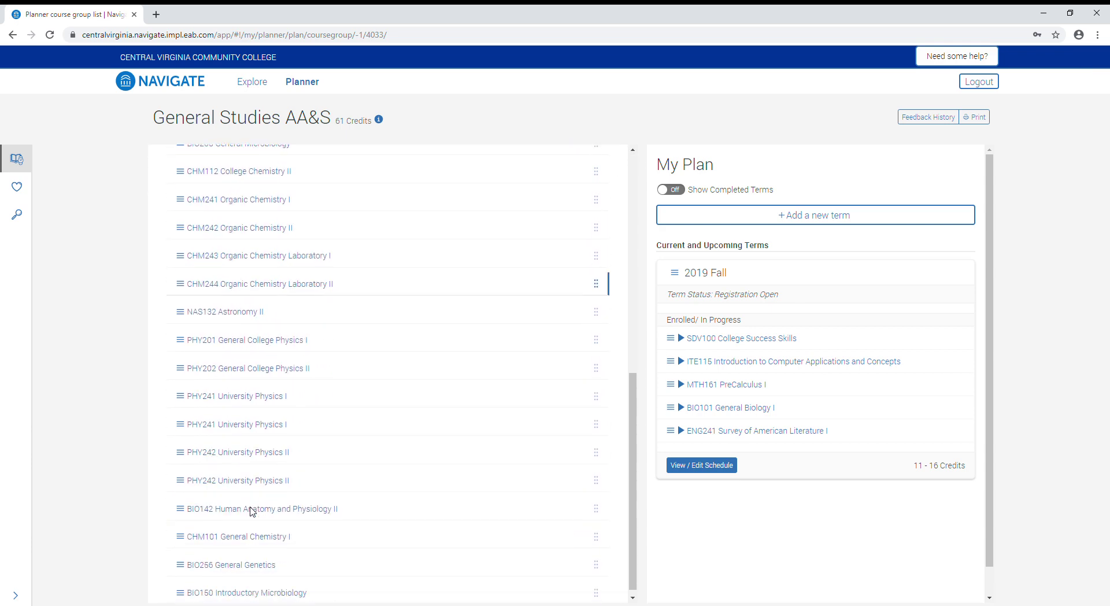
pyautogui.scroll(10, 255, 512)
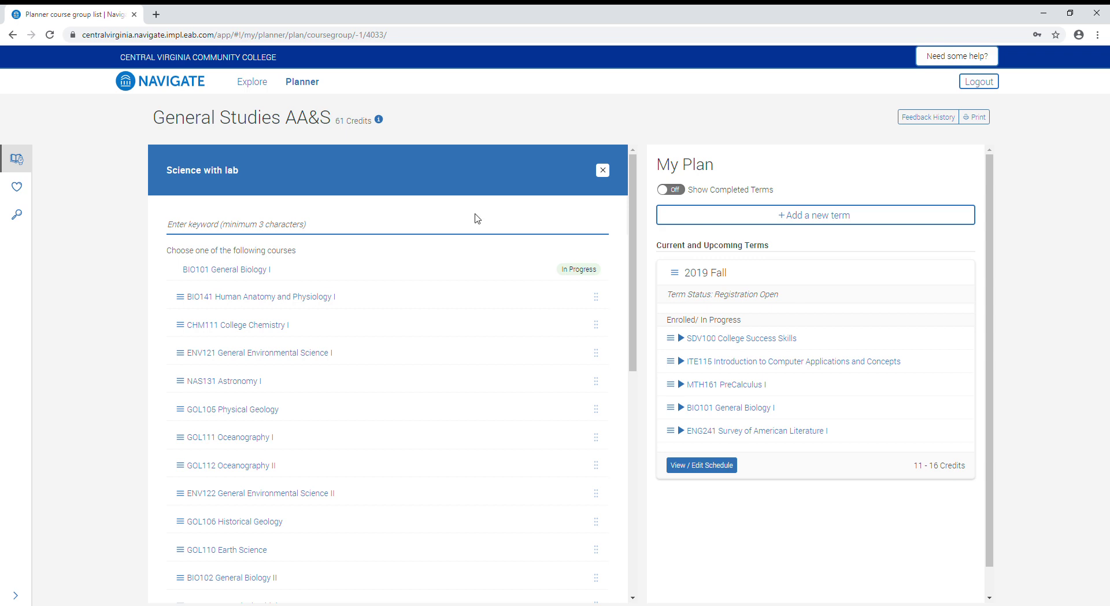
pyautogui.click(603, 172)
pyautogui.scroll(-5, 261, 380)
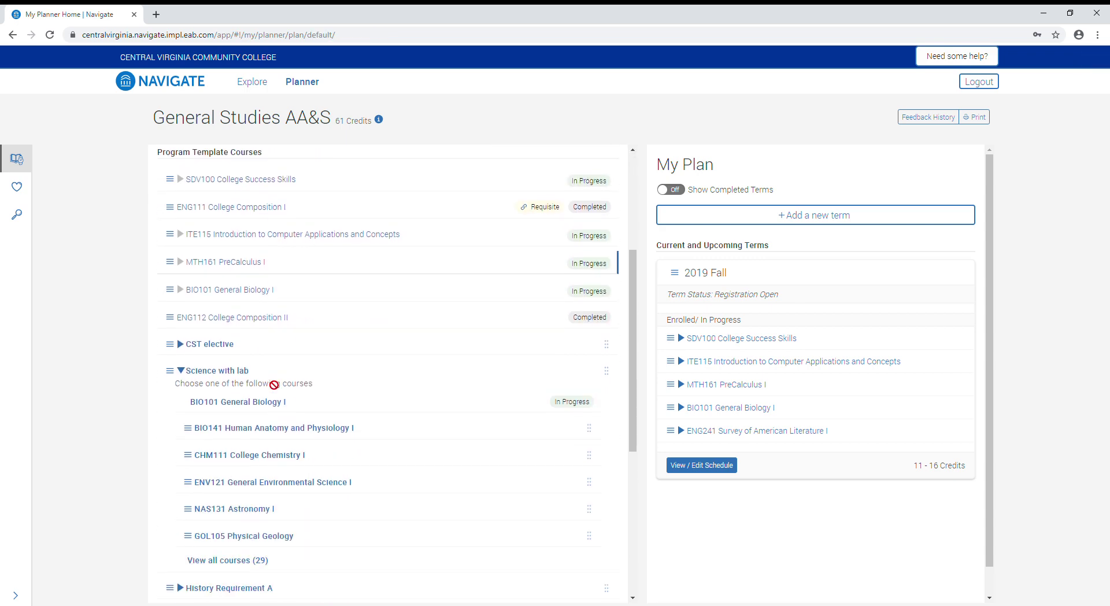
pyautogui.click(181, 360)
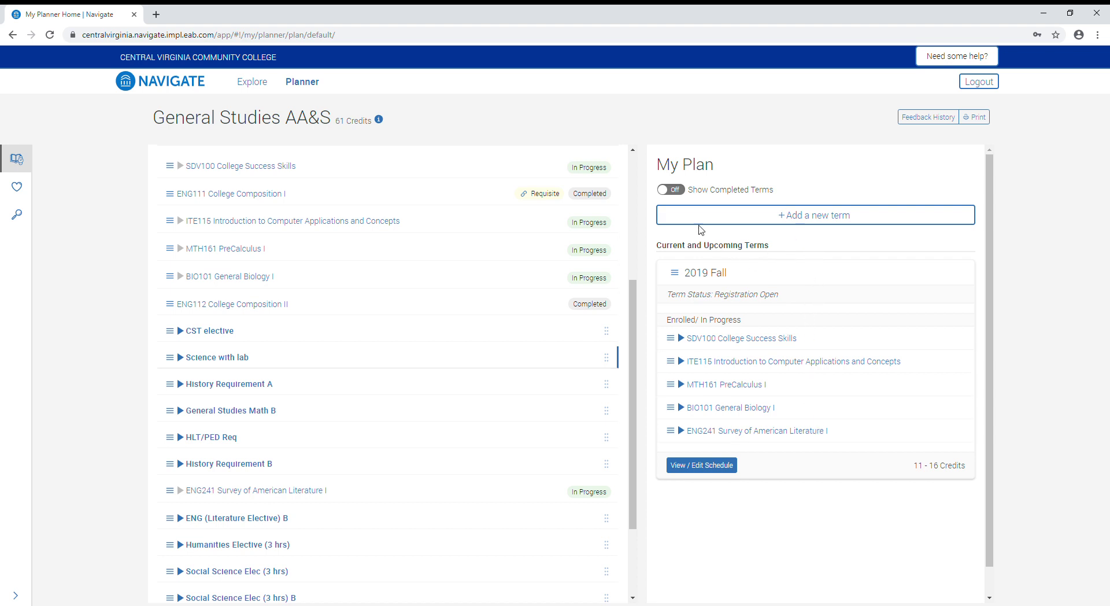
pyautogui.click(672, 190)
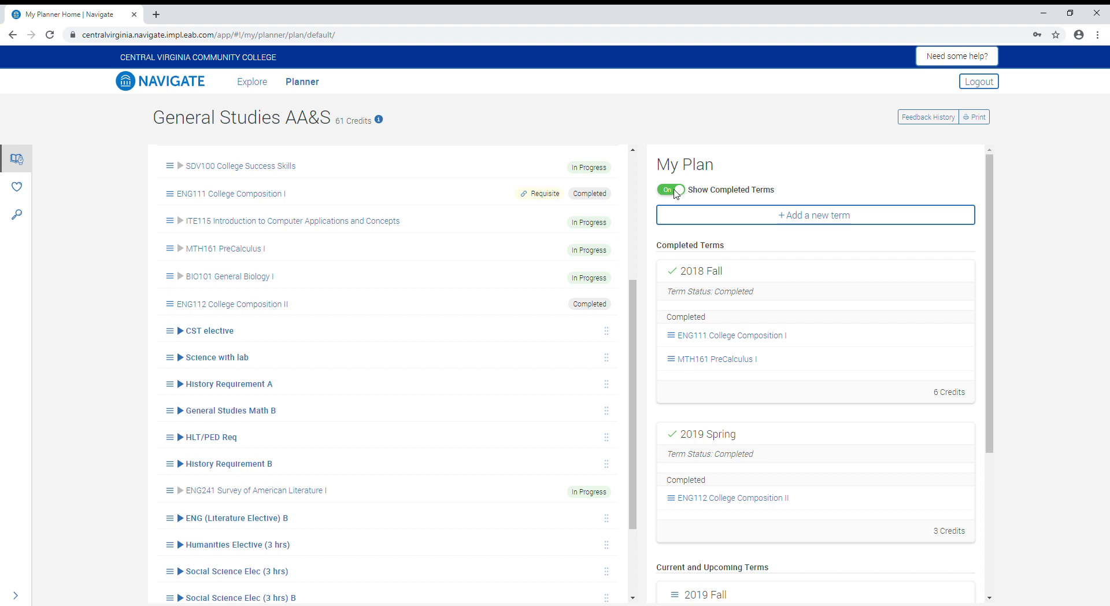
pyautogui.click(673, 191)
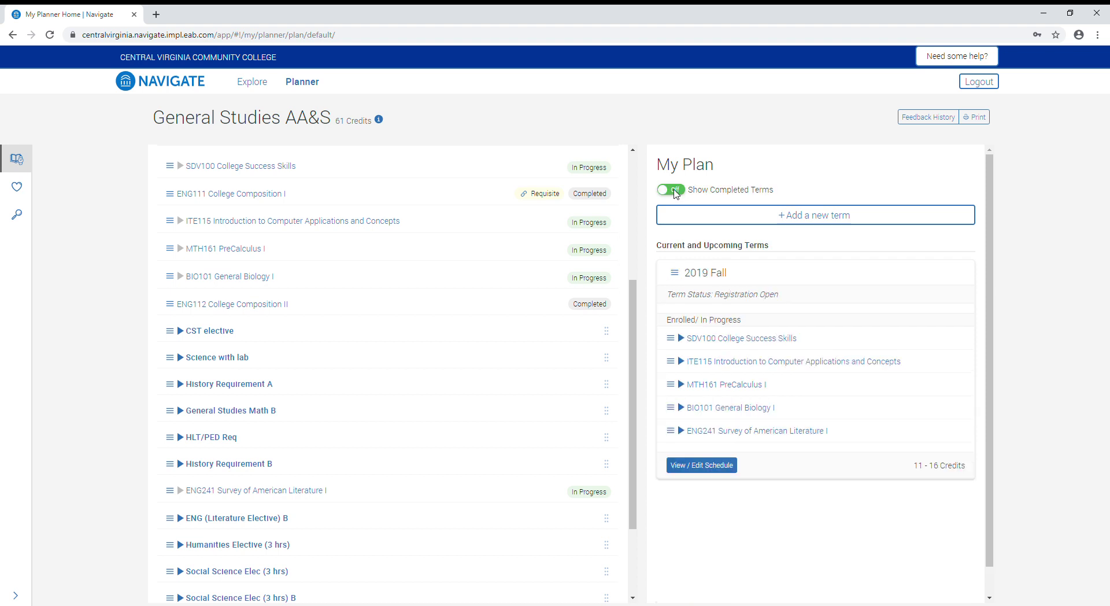
# Step: Add the 2020 Spring term, with registration beginning November 04, to My Plan
pyautogui.click(686, 217)
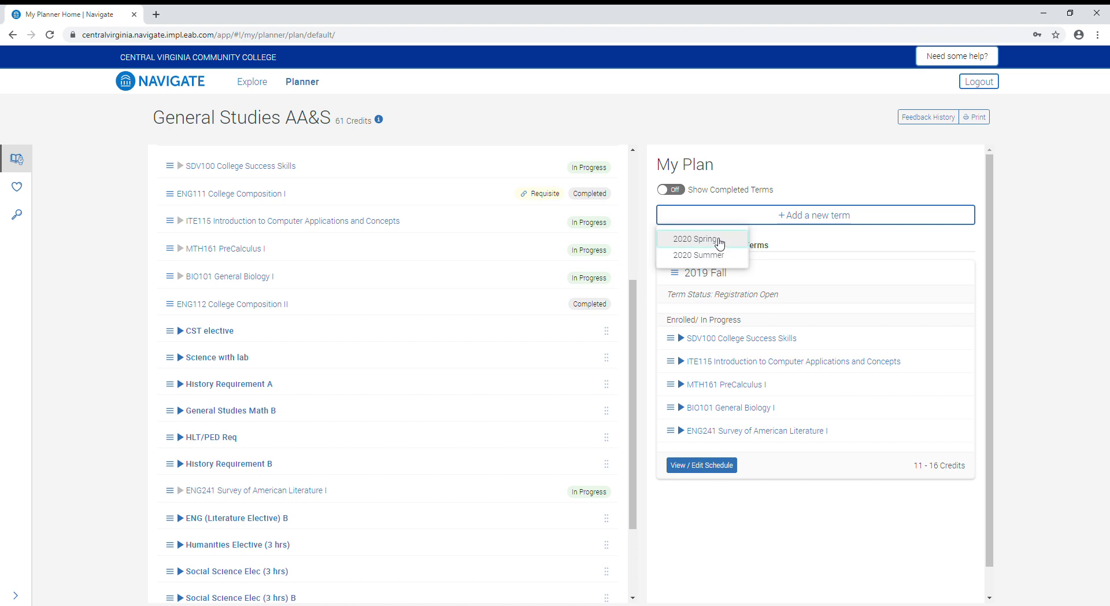
pyautogui.click(720, 243)
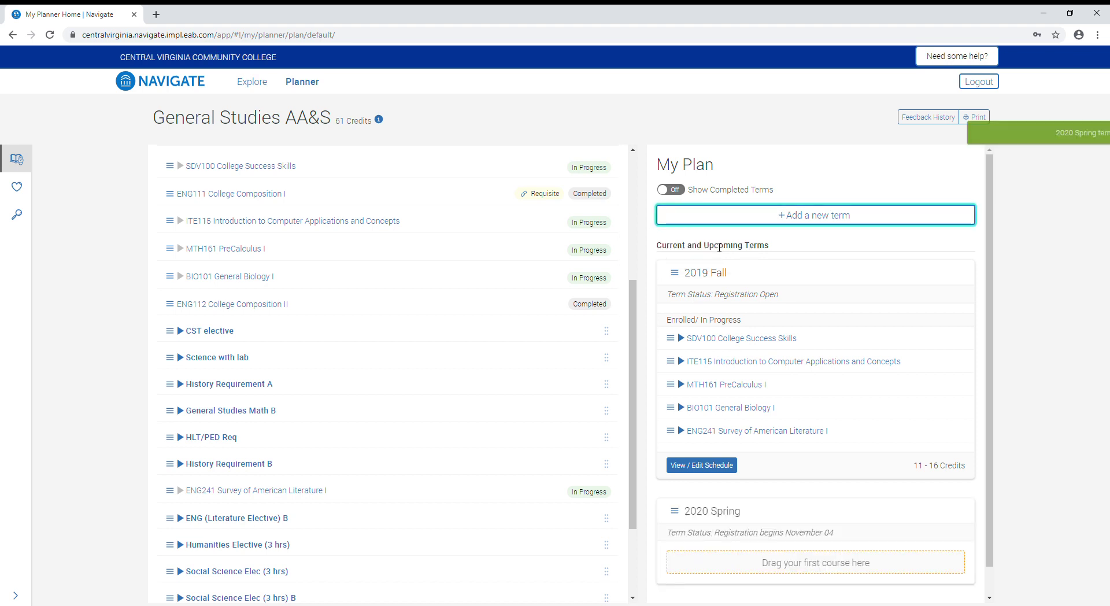
pyautogui.scroll(-1, 761, 343)
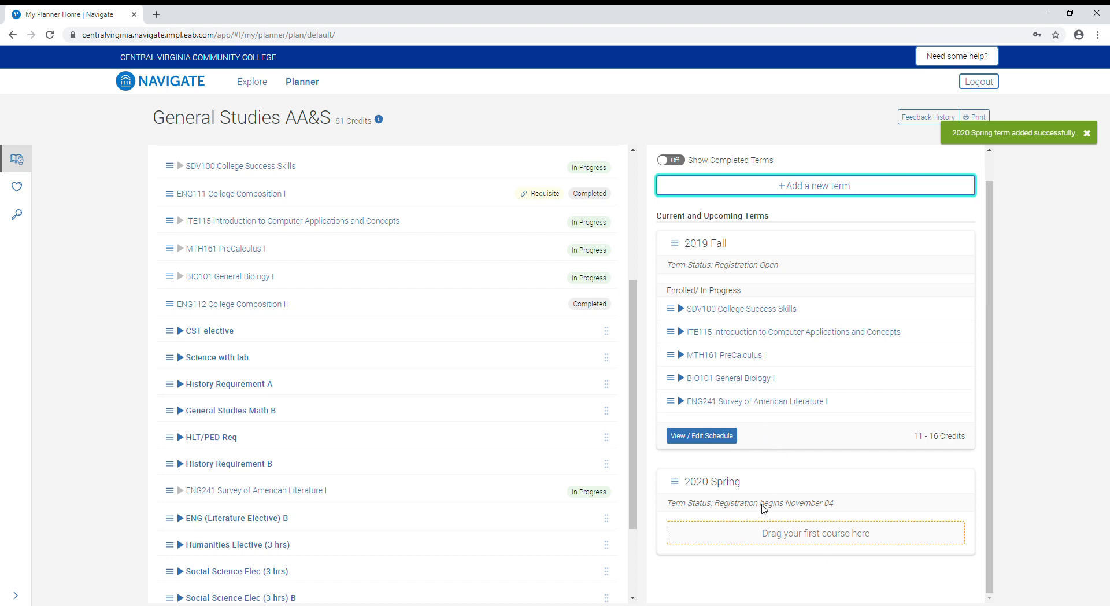
pyautogui.moveTo(682, 512)
pyautogui.moveTo(823, 512)
pyautogui.click(170, 357)
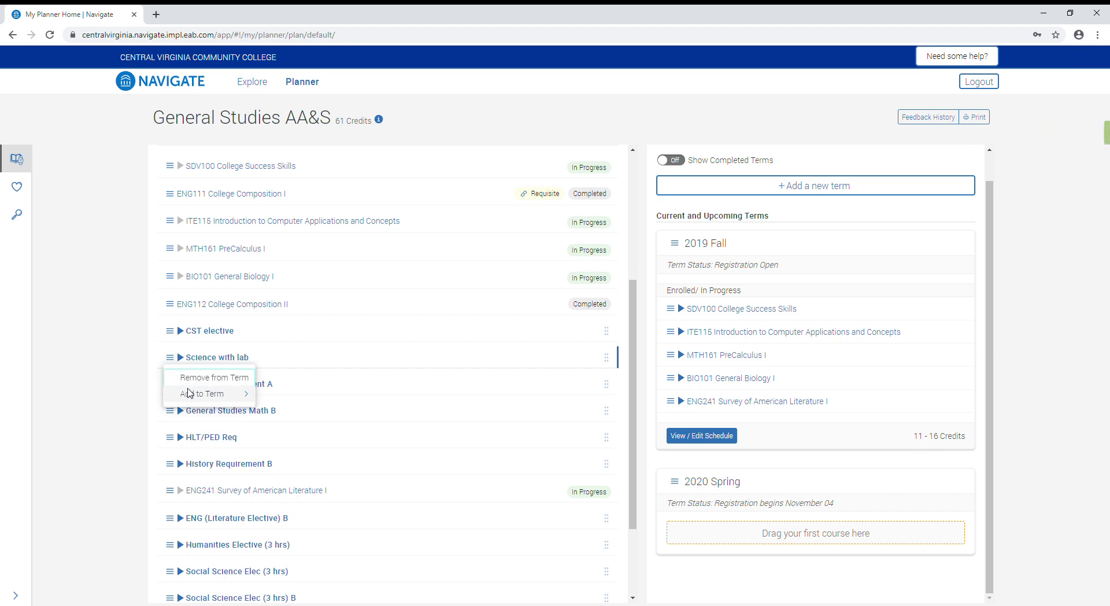
pyautogui.moveTo(191, 396)
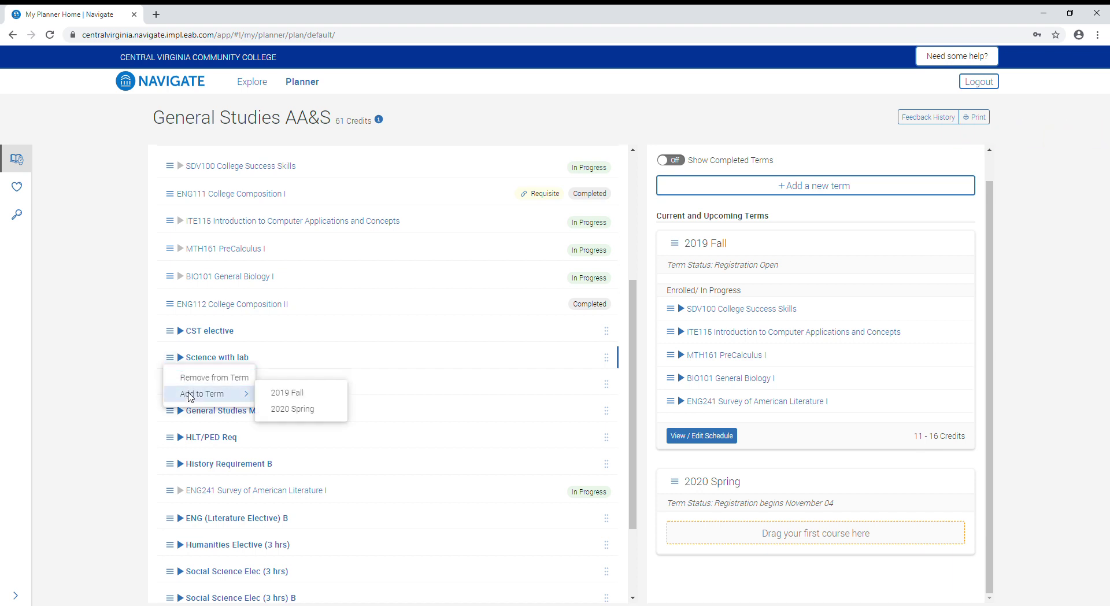
pyautogui.click(312, 410)
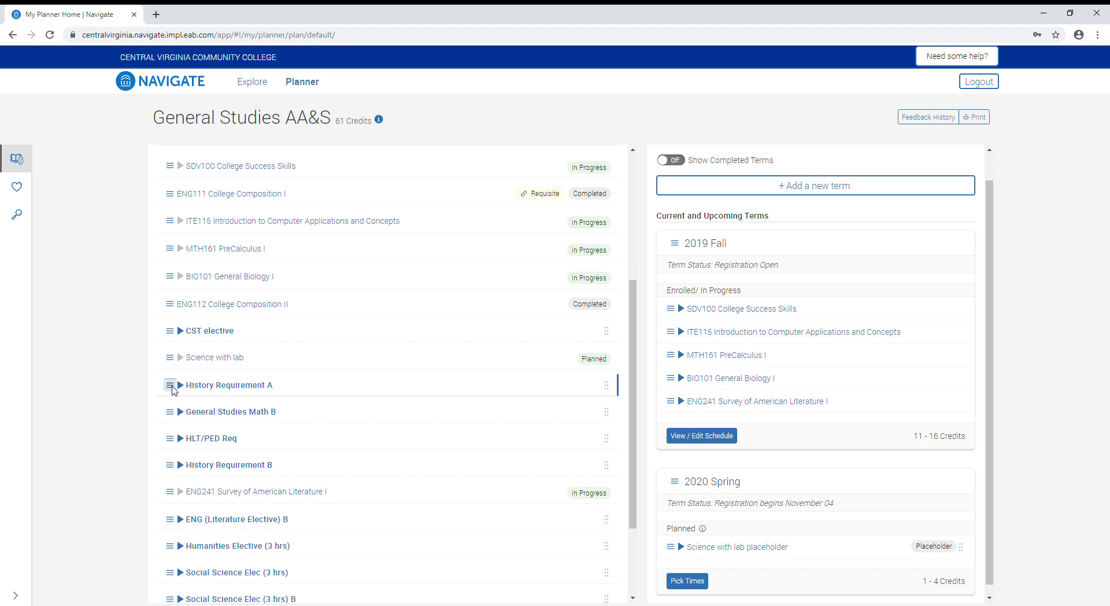
pyautogui.click(170, 386)
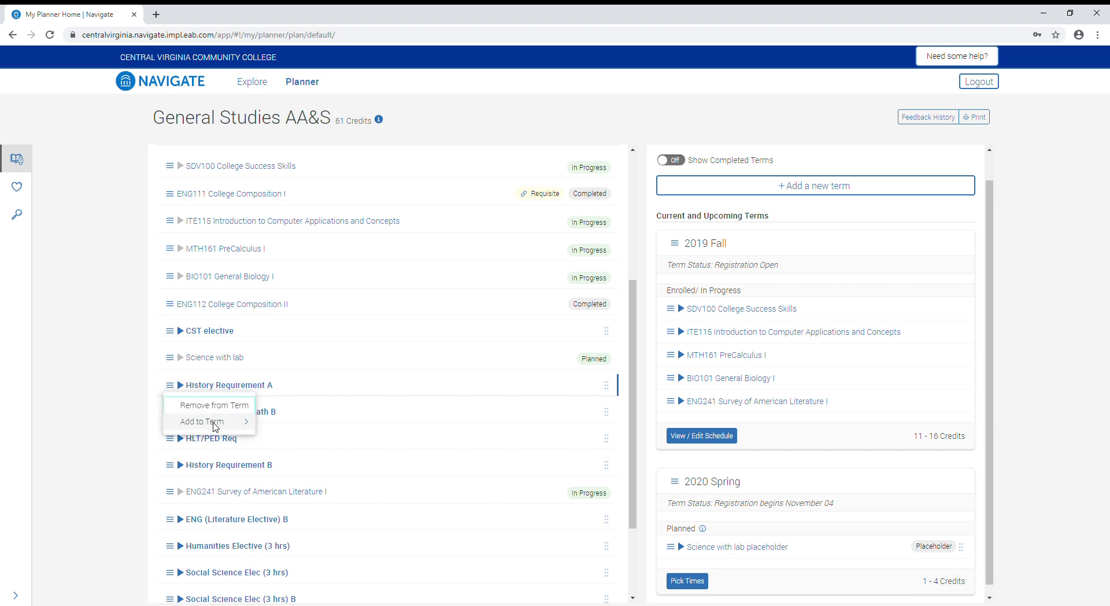
pyautogui.moveTo(215, 426)
pyautogui.click(294, 439)
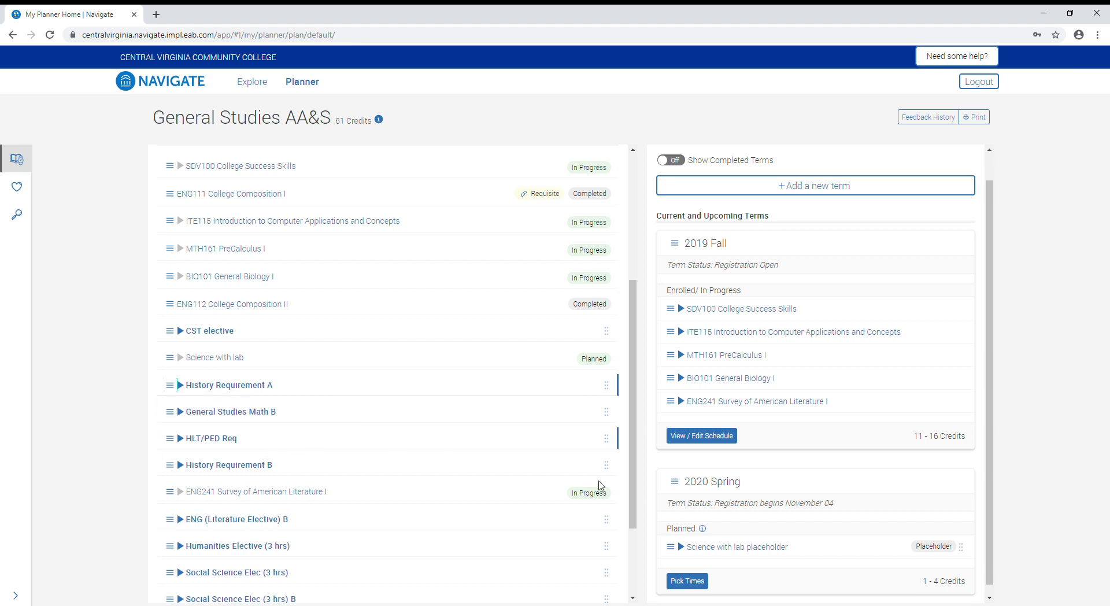
pyautogui.scroll(-1, 779, 473)
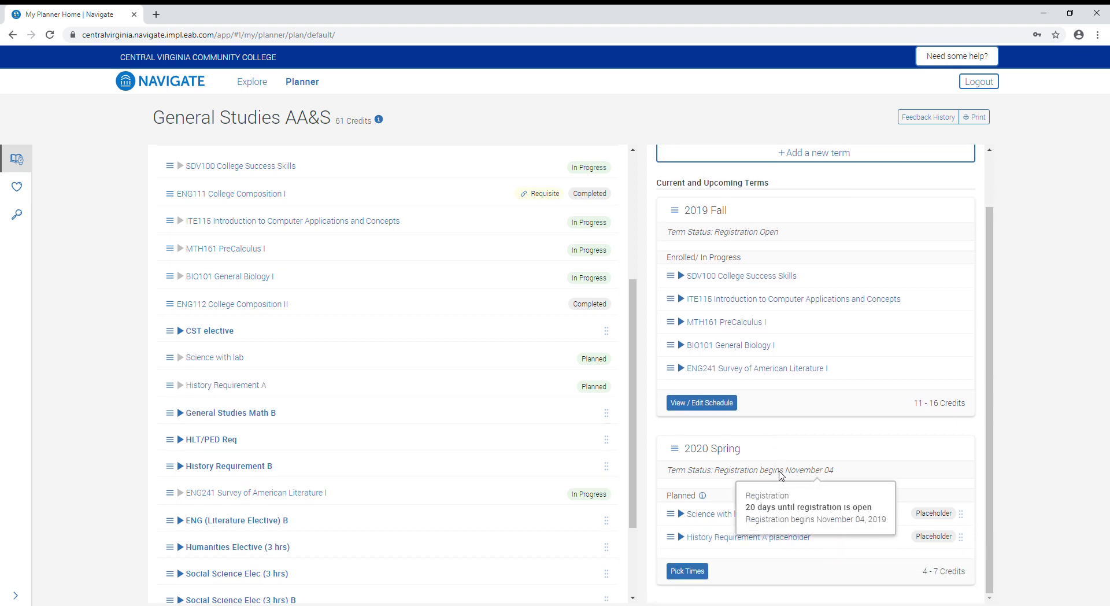
pyautogui.click(670, 538)
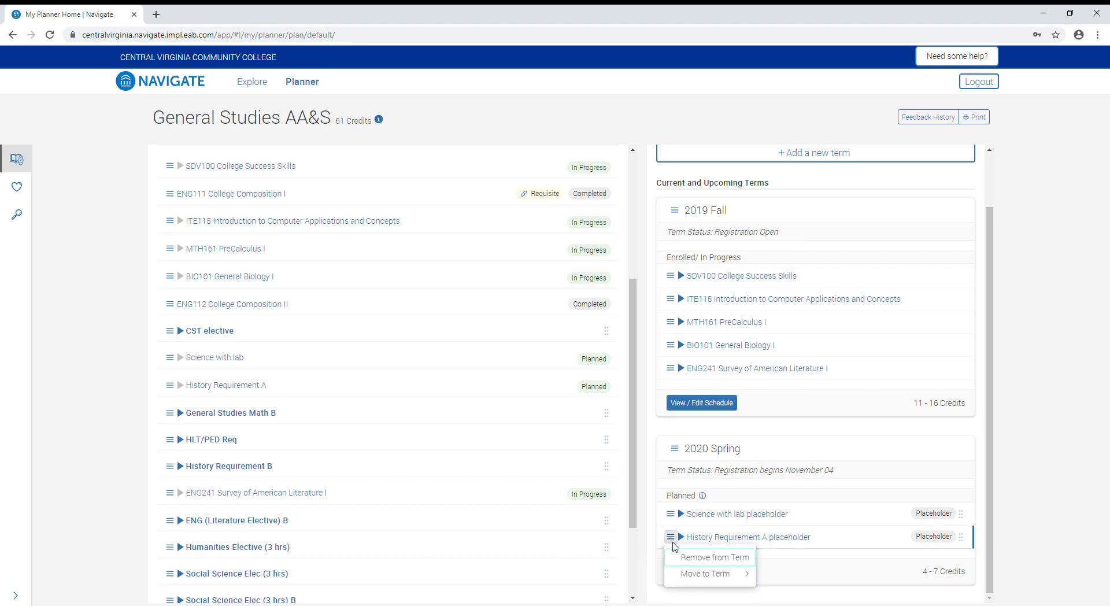
pyautogui.click(708, 558)
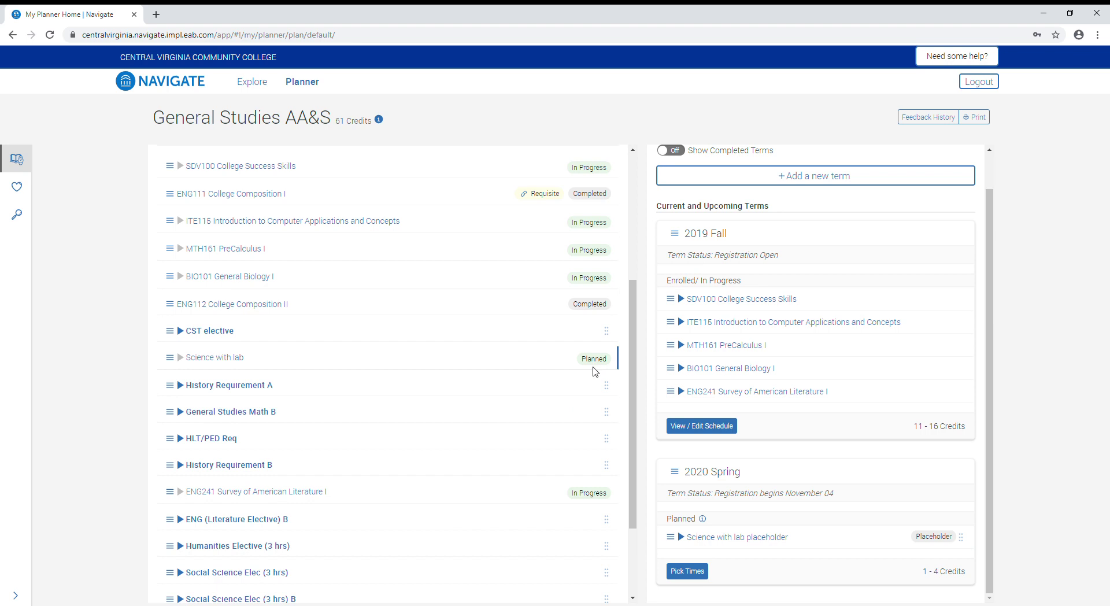
# Step: Plan BIO141 Human Anatomy and Physiology I for the Science with lab placeholder in 2020 Spring
pyautogui.click(682, 538)
pyautogui.scroll(-3, 681, 535)
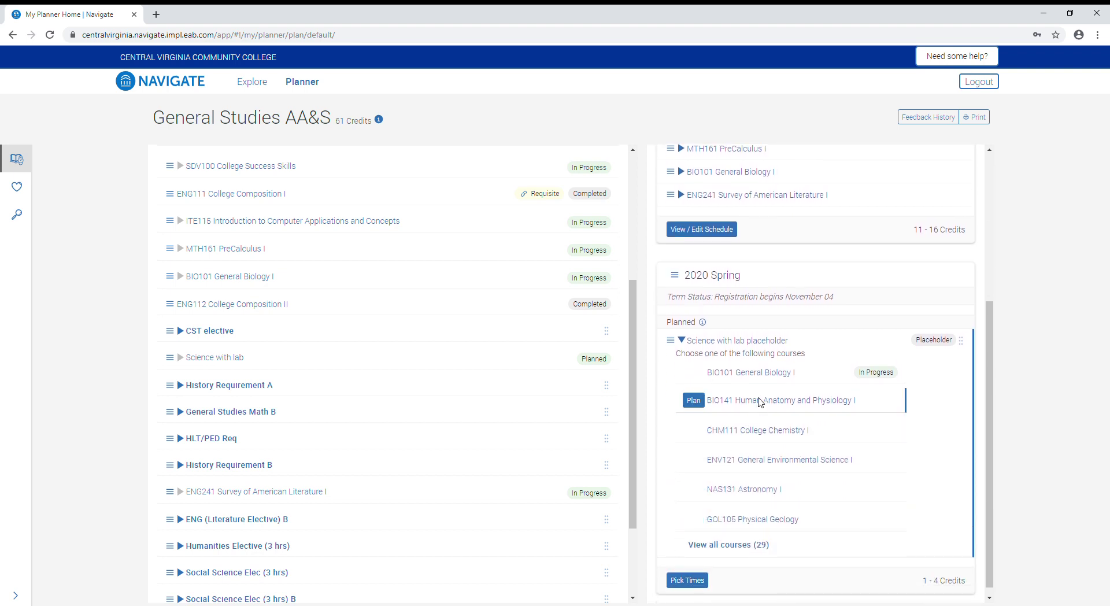
pyautogui.click(698, 401)
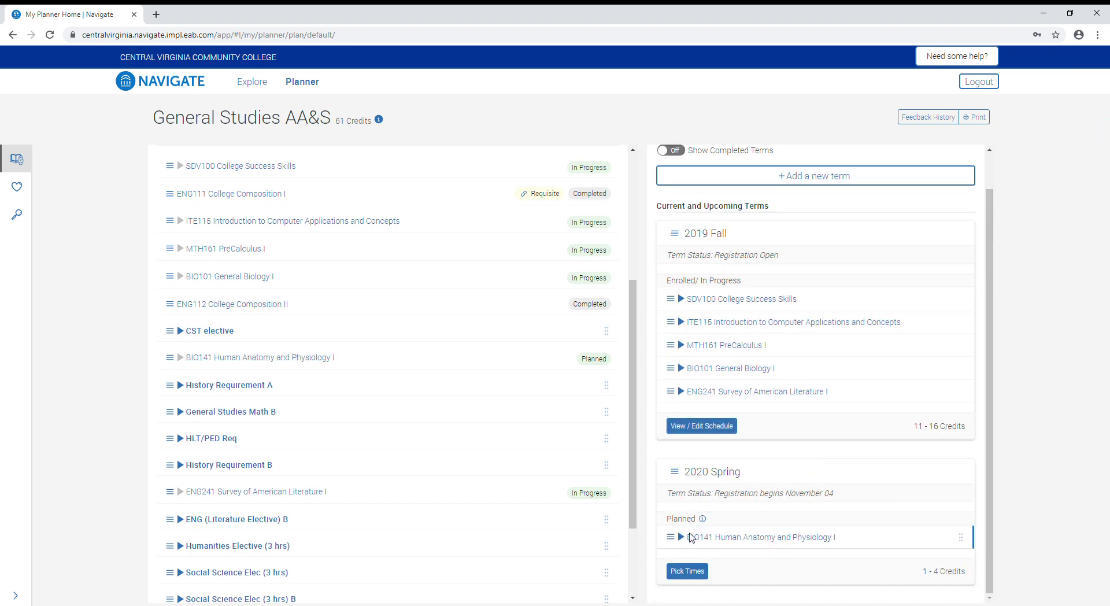
# Step: Open the 2020 Spring class scheduler, then add and remove a Monday morning busy-time block
pyautogui.click(694, 571)
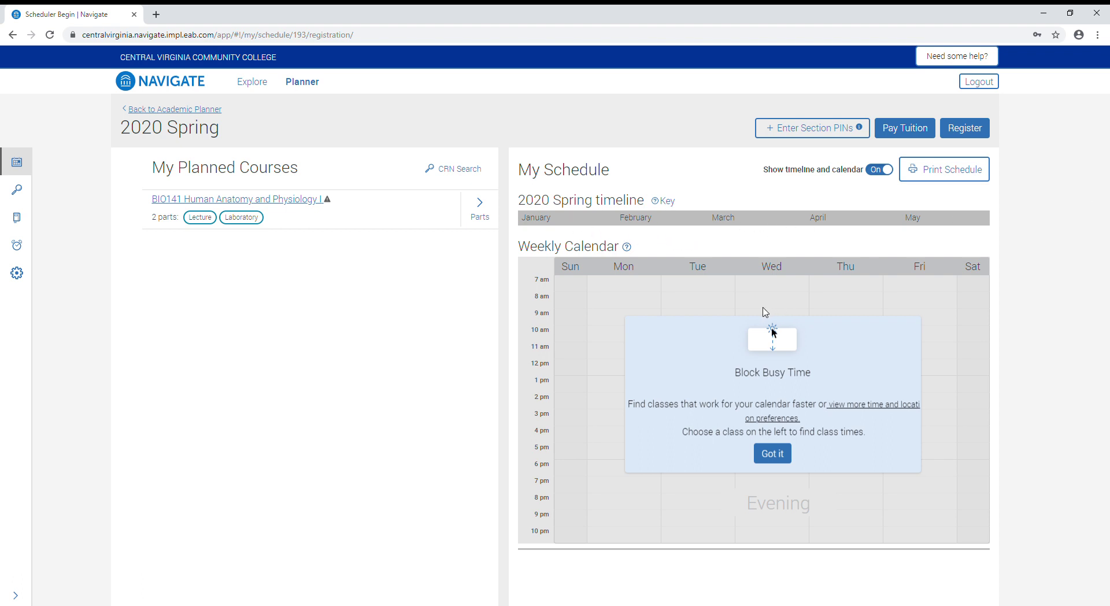
pyautogui.click(770, 450)
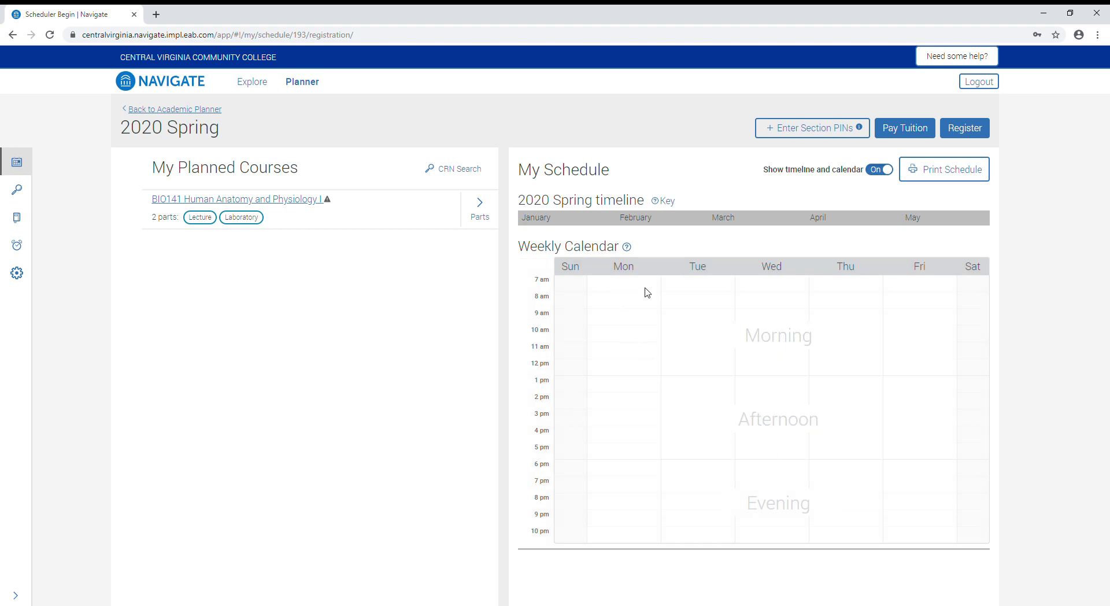
pyautogui.moveTo(642, 288); pyautogui.dragTo(648, 370)
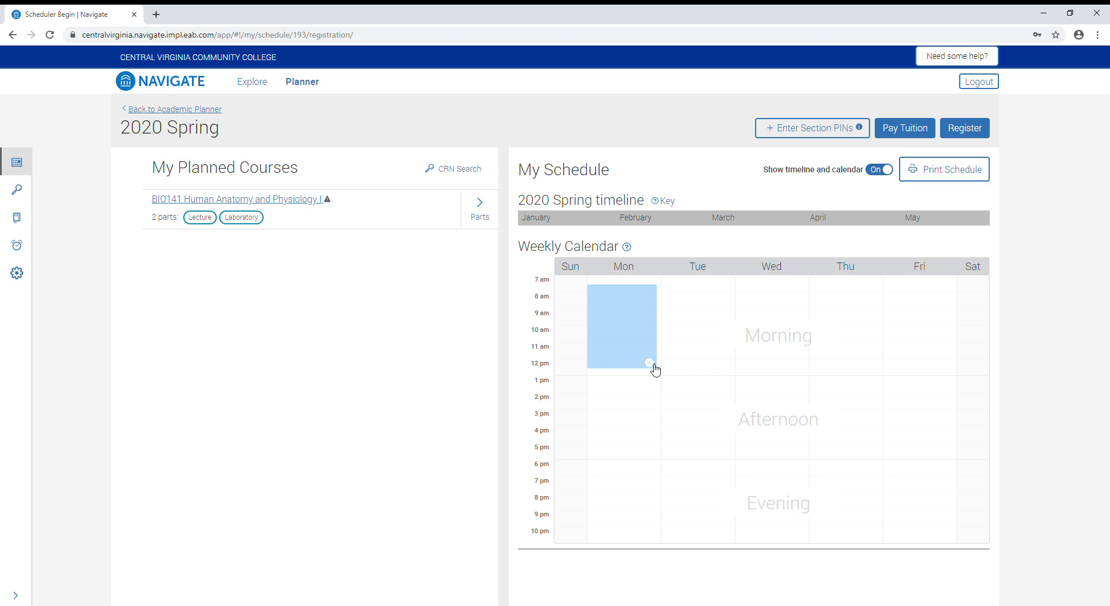
pyautogui.click(650, 363)
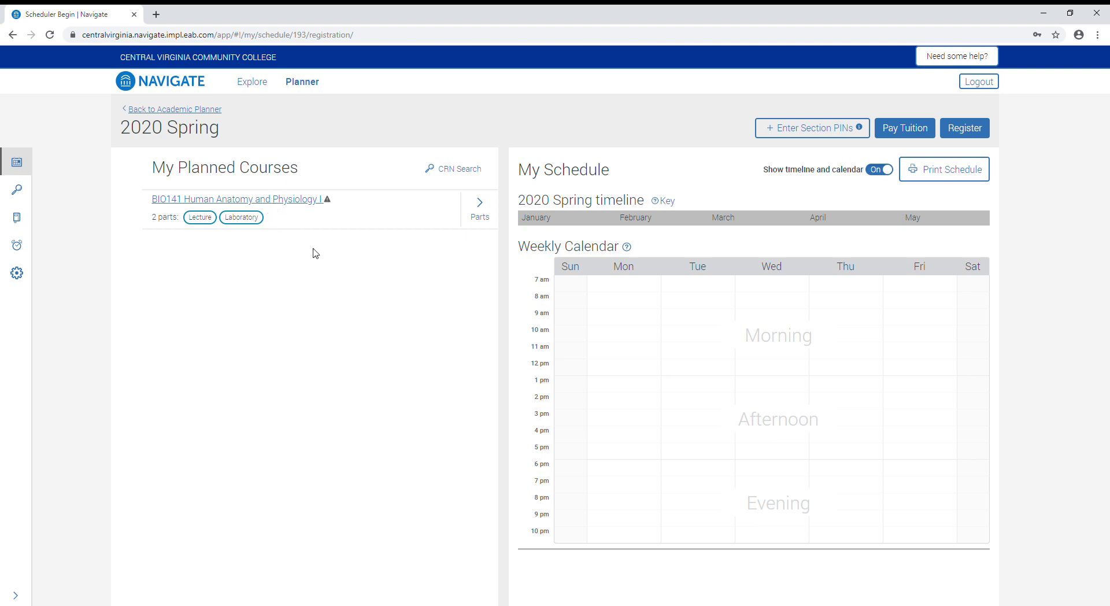
# Step: List BIO141's lecture sections and bring up actions for the Tuesday 6:00 pm section
pyautogui.click(476, 213)
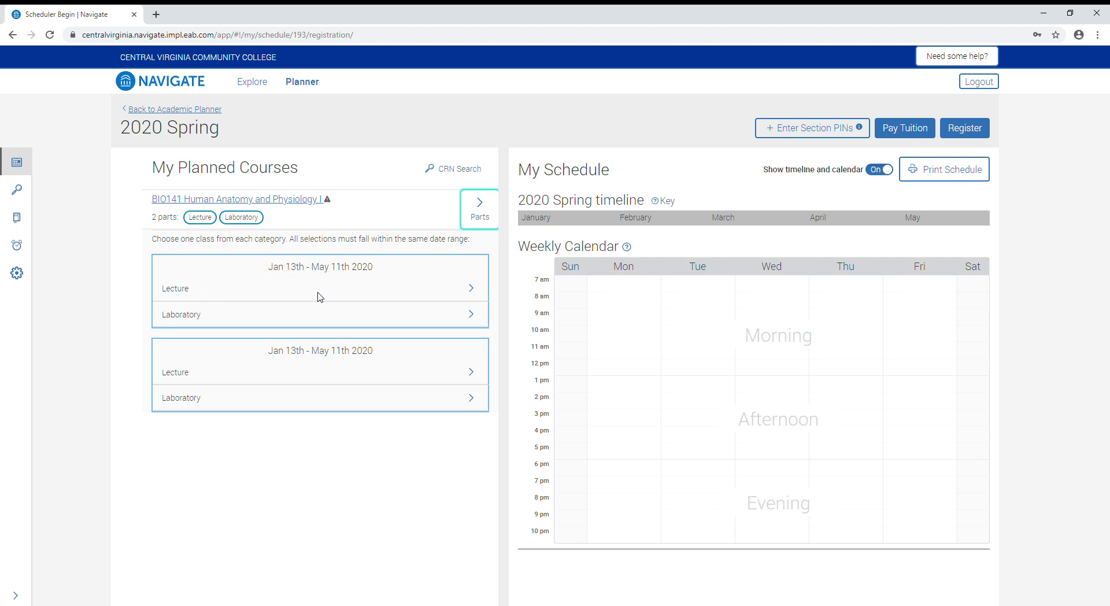
pyautogui.click(471, 289)
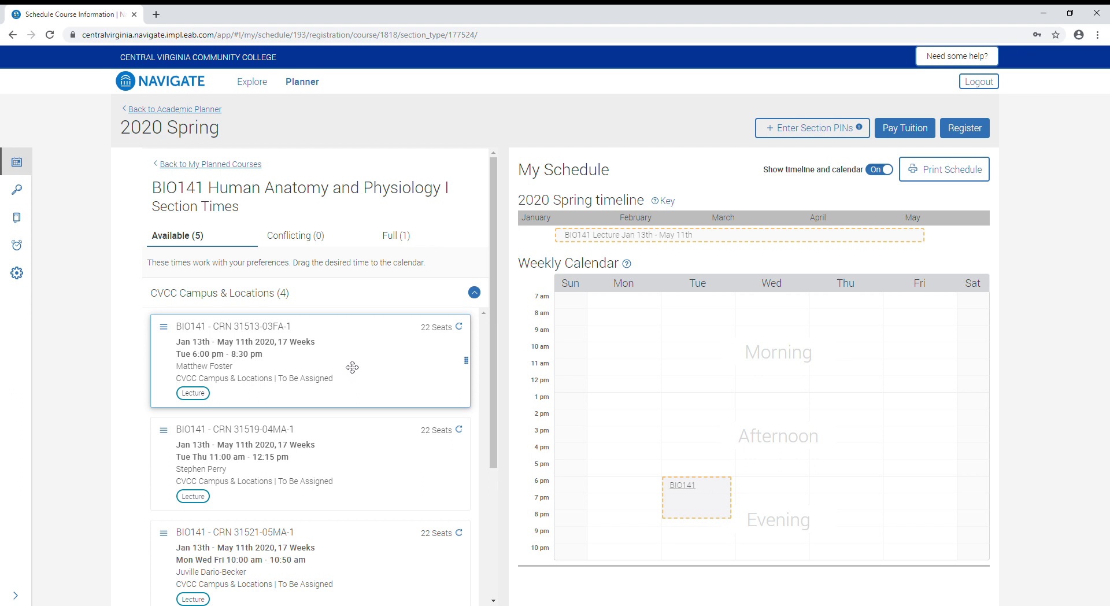
pyautogui.click(163, 327)
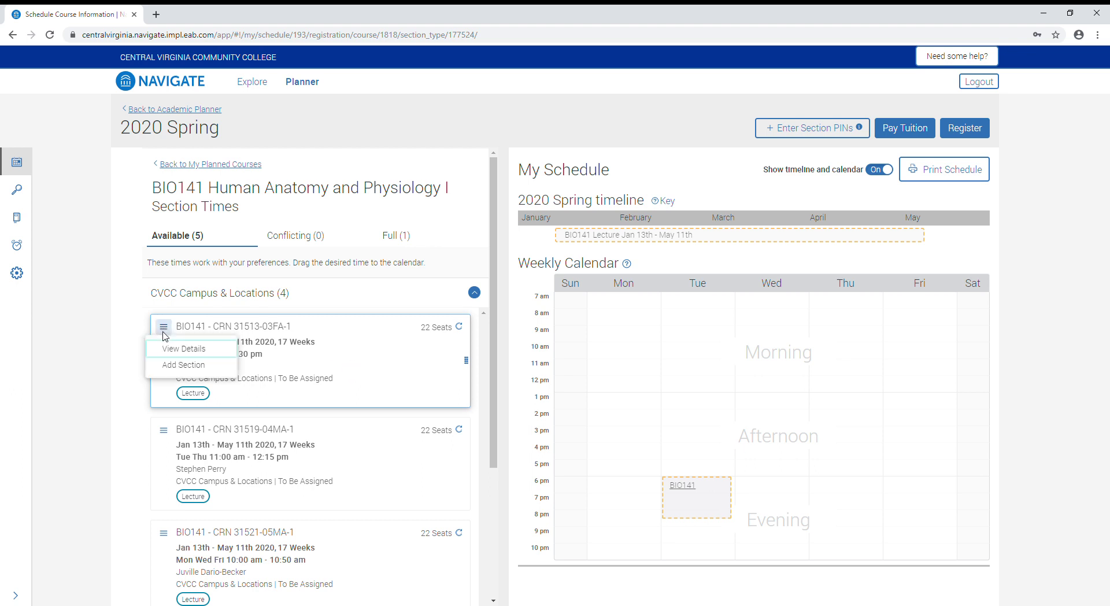
# Step: Schedule the Tue 6:00 pm BIO141 lecture and Thu 6:00 pm laboratory sections
pyautogui.click(183, 366)
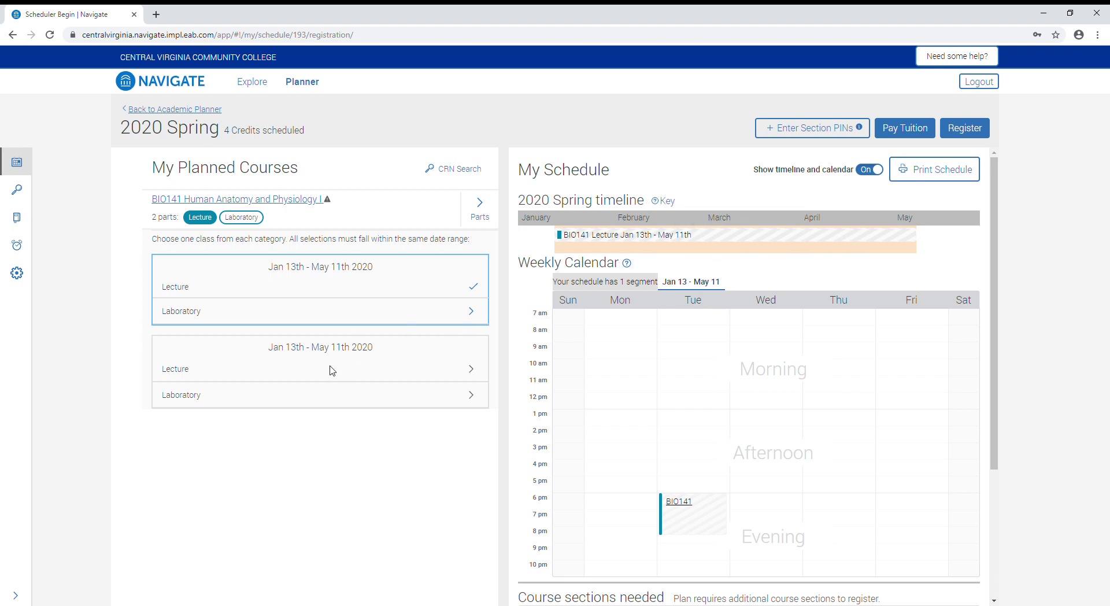
pyautogui.click(469, 312)
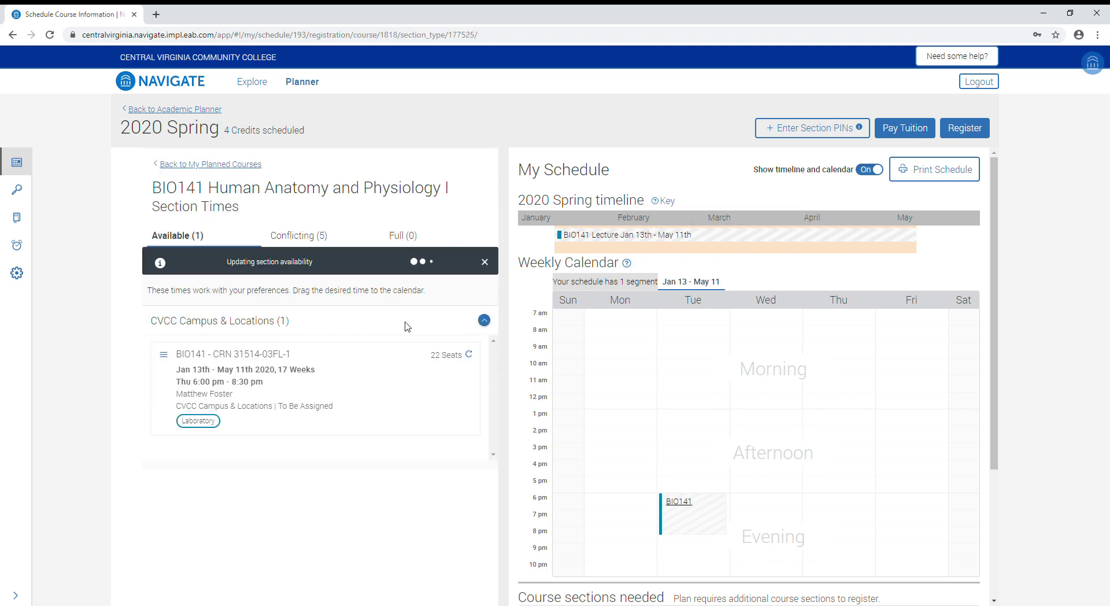
pyautogui.click(164, 355)
pyautogui.click(184, 393)
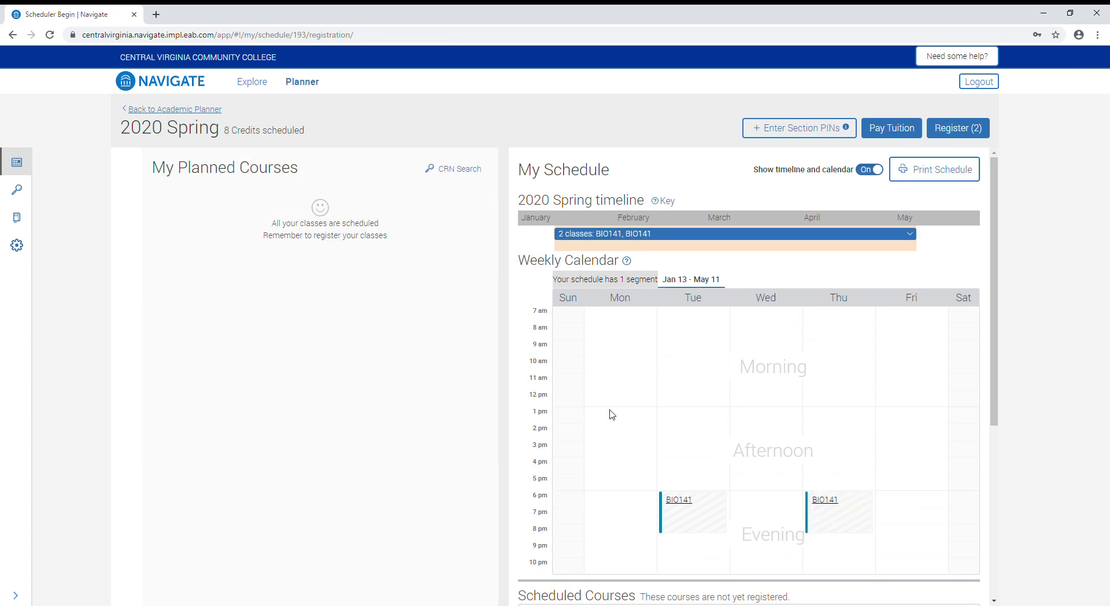
# Step: Review the 8-credit Scheduled Courses and start registering both BIO141 classes
pyautogui.scroll(-4, 611, 415)
pyautogui.scroll(-1, 637, 441)
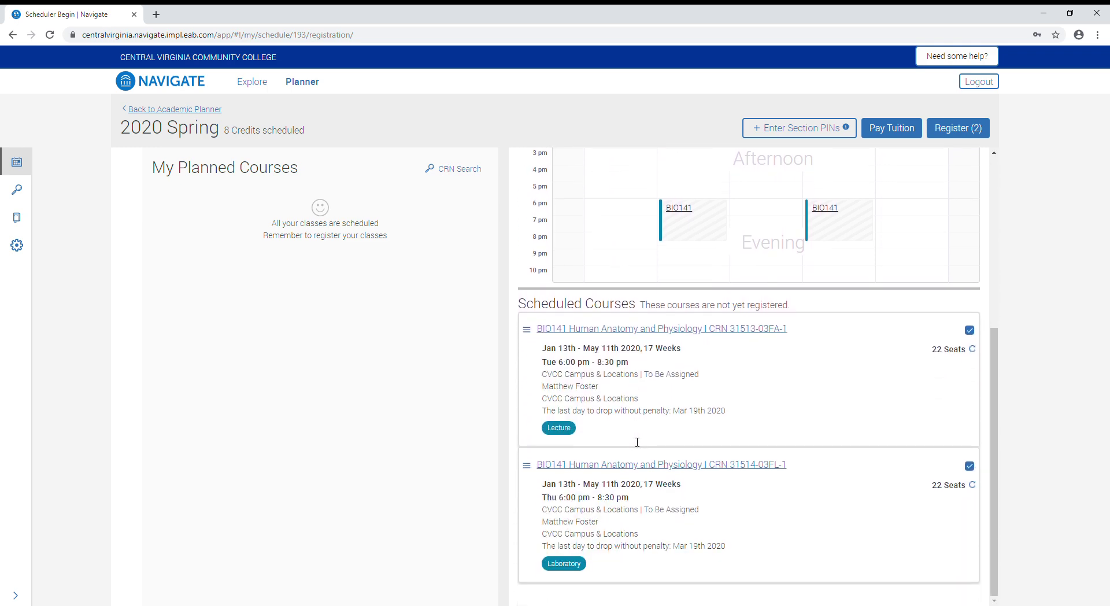
pyautogui.scroll(4, 665, 448)
pyautogui.scroll(1, 703, 445)
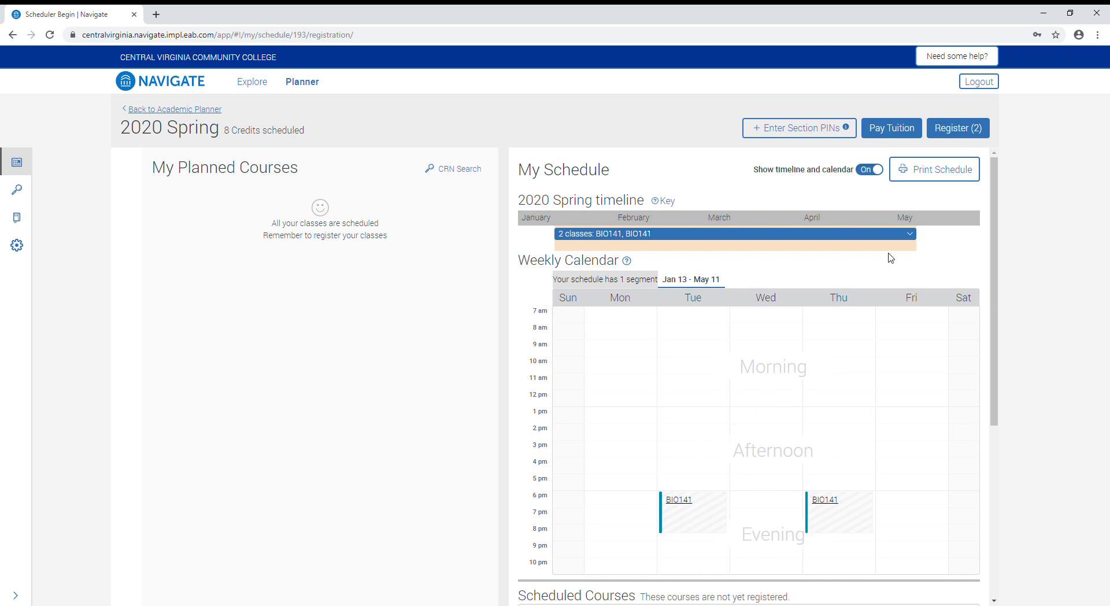
pyautogui.click(937, 137)
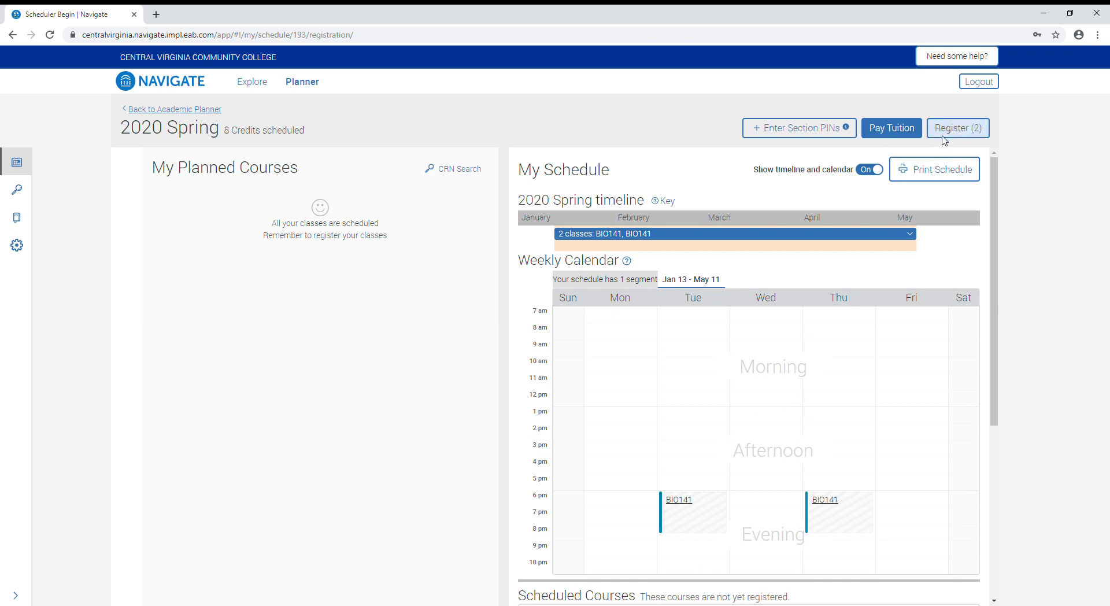